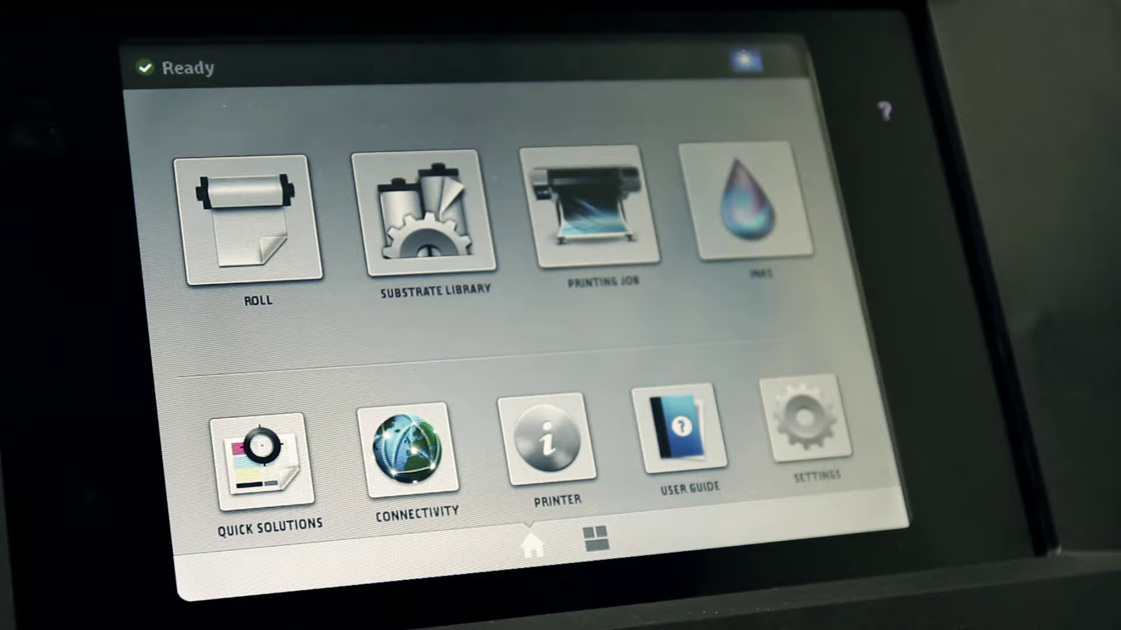
# Step: Open the HP Latex 570 embedded web server by entering 192.168.1.1 in a new browser tab
pyautogui.click(408, 450)
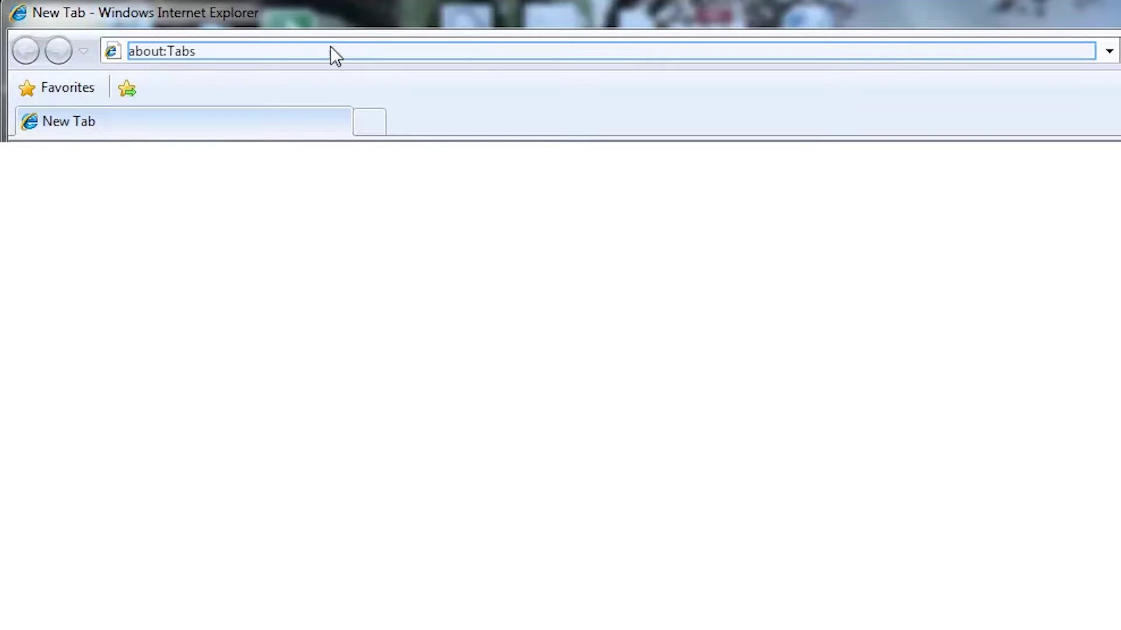
pyautogui.write('192.168.')
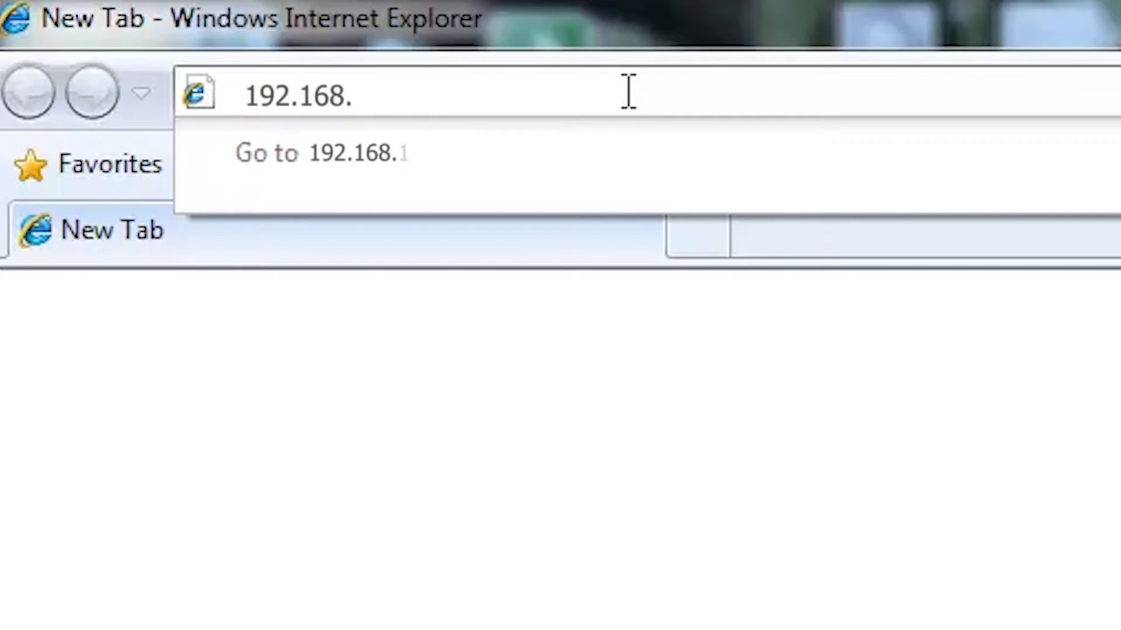
pyautogui.write('1.1')
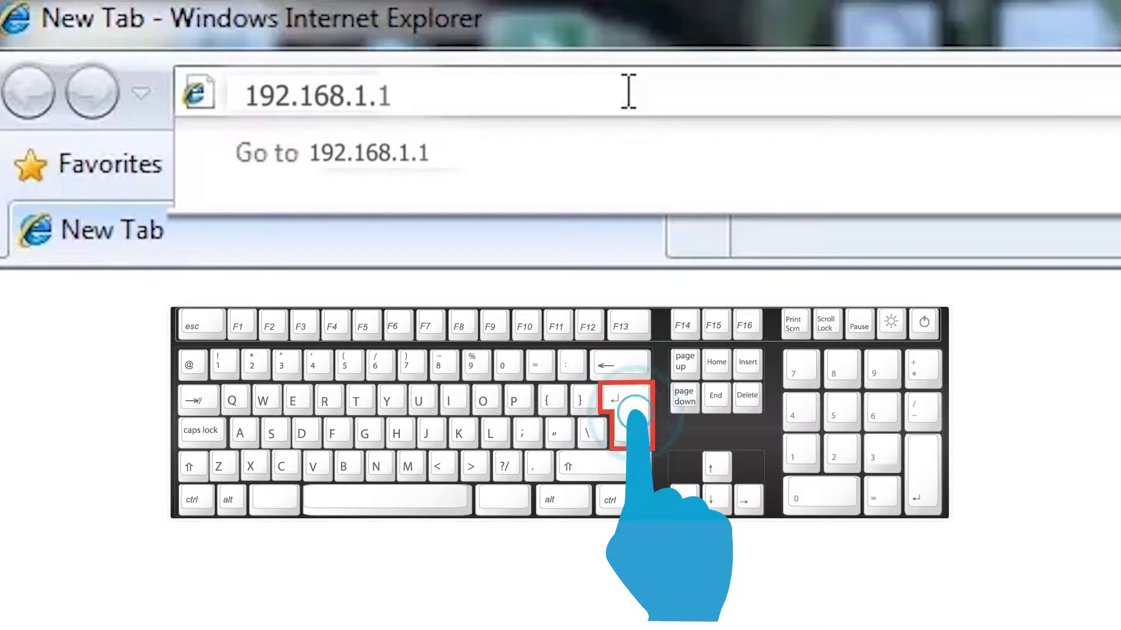
pyautogui.press('Return')
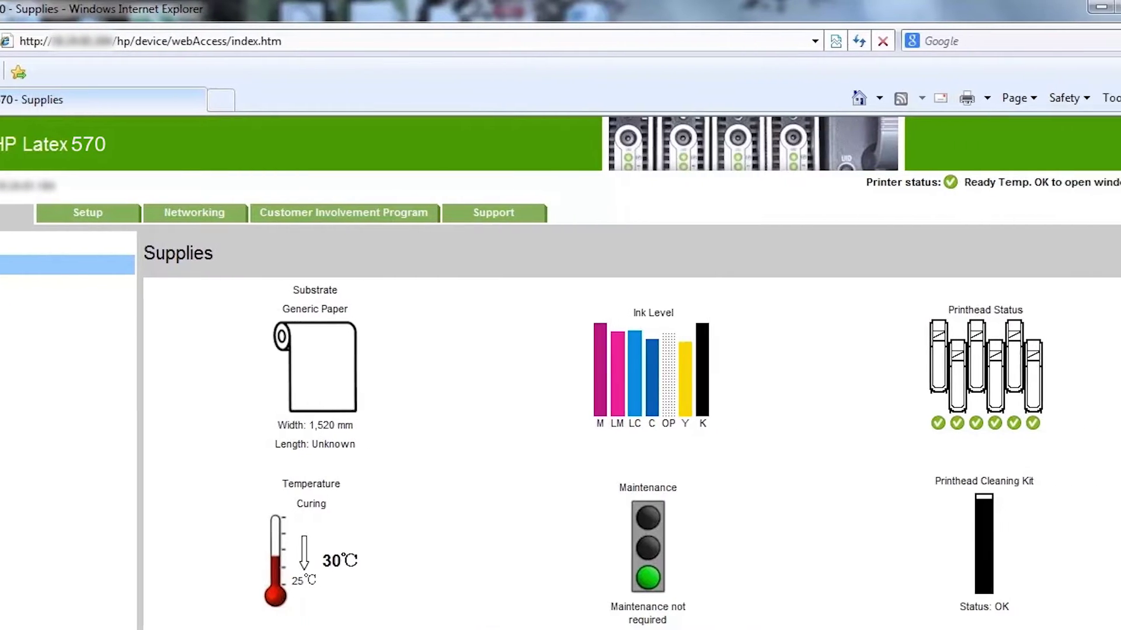
# Step: Check the Supplies help, then expand and review the substrate, cartridge, printhead and cleaning kit tables
pyautogui.click(1064, 263)
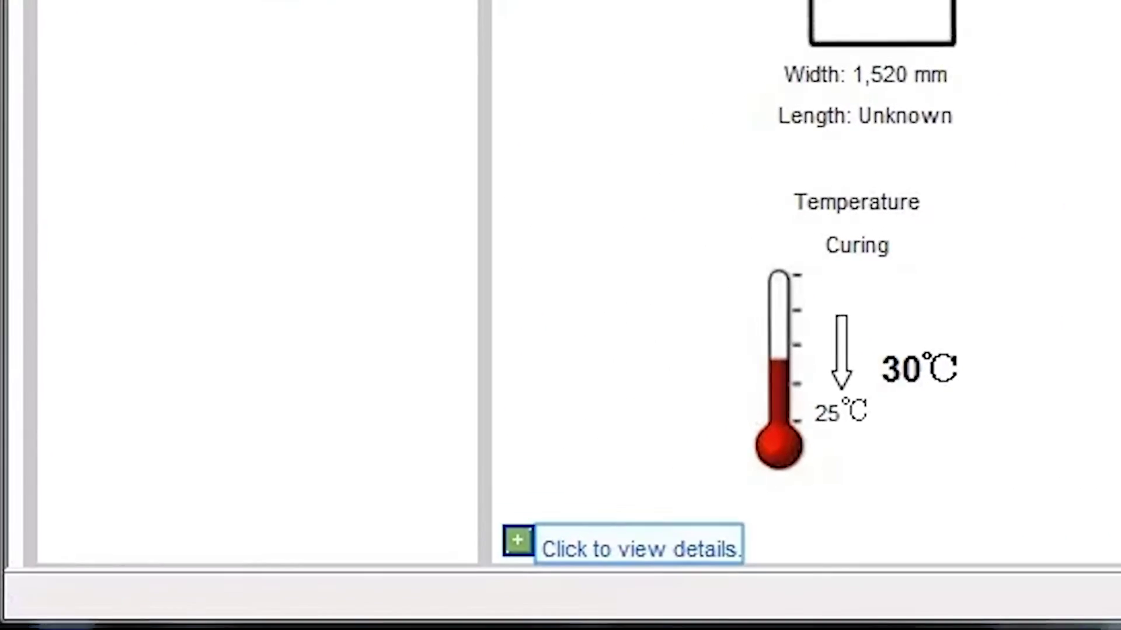
pyautogui.click(629, 547)
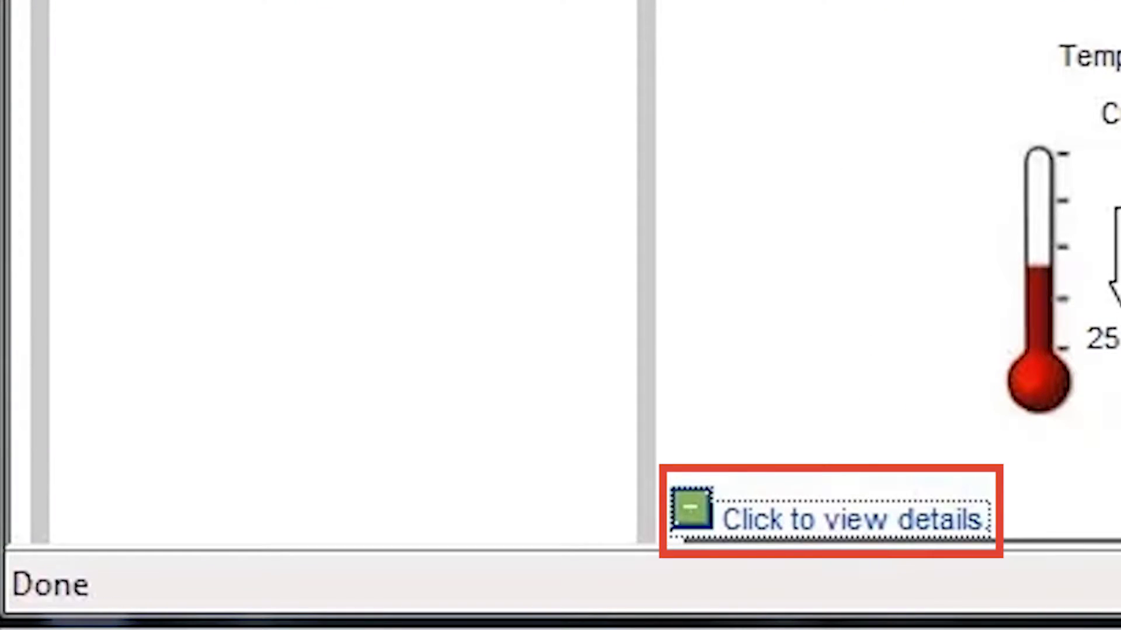
pyautogui.scroll(-5, 560, 316)
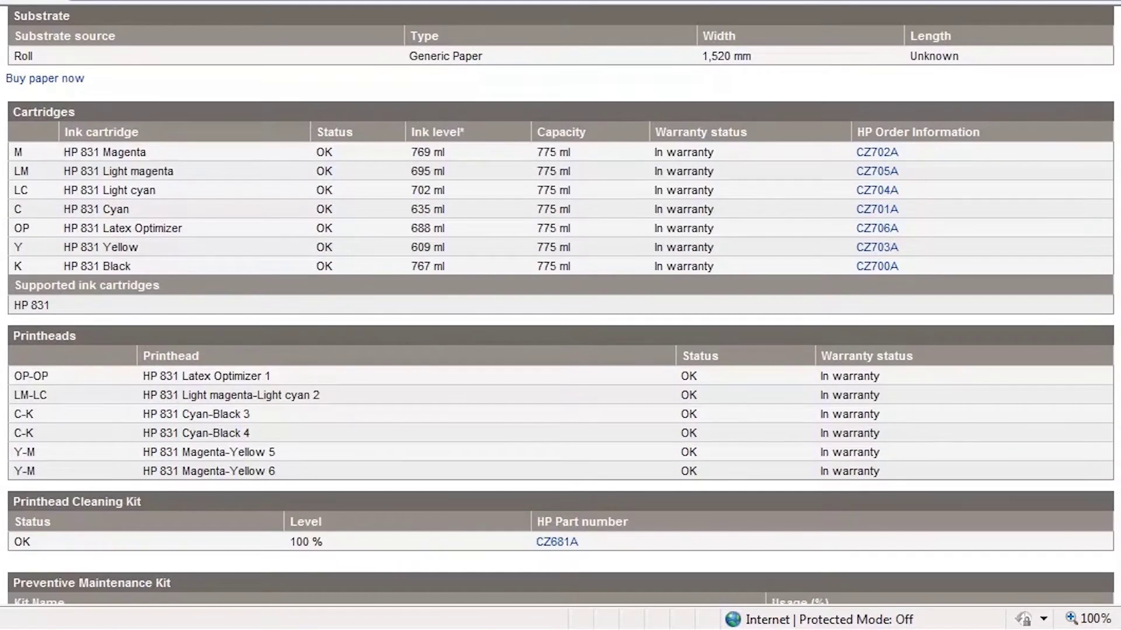
pyautogui.scroll(-4, 561, 315)
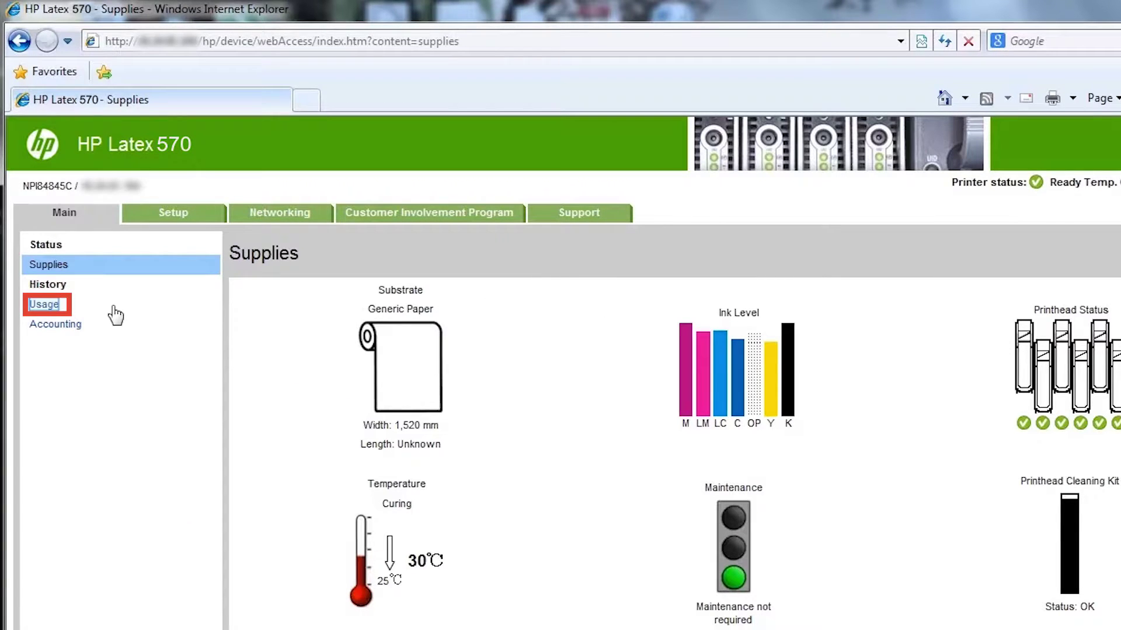
# Step: Export the Accounting job log to accounting.xls, then edit units under Cost assignments
pyautogui.click(54, 306)
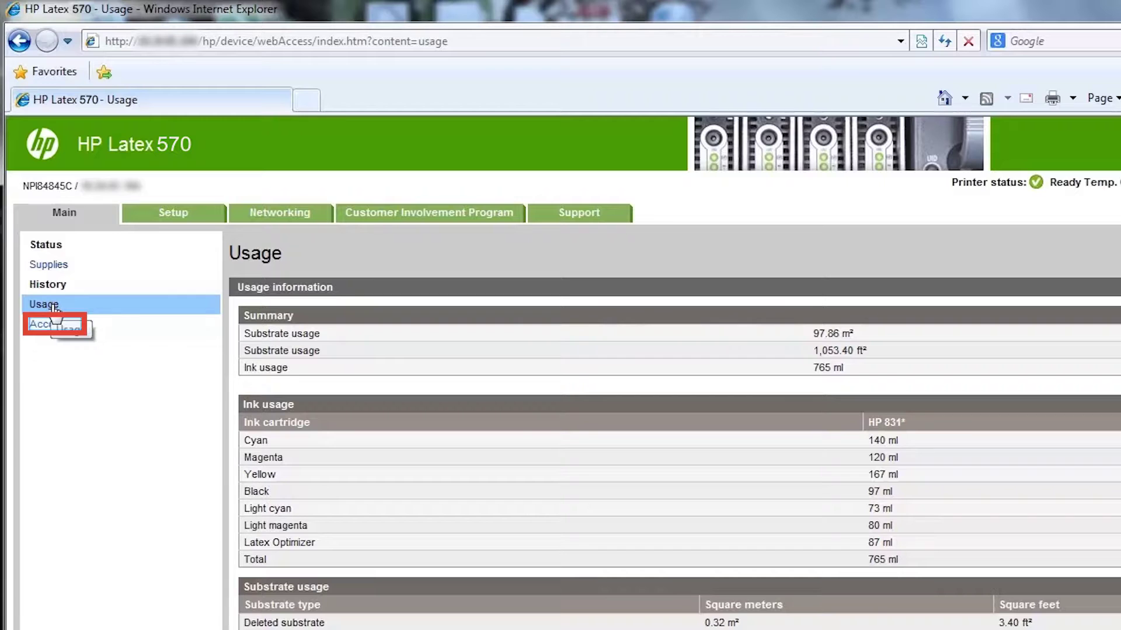
pyautogui.click(54, 324)
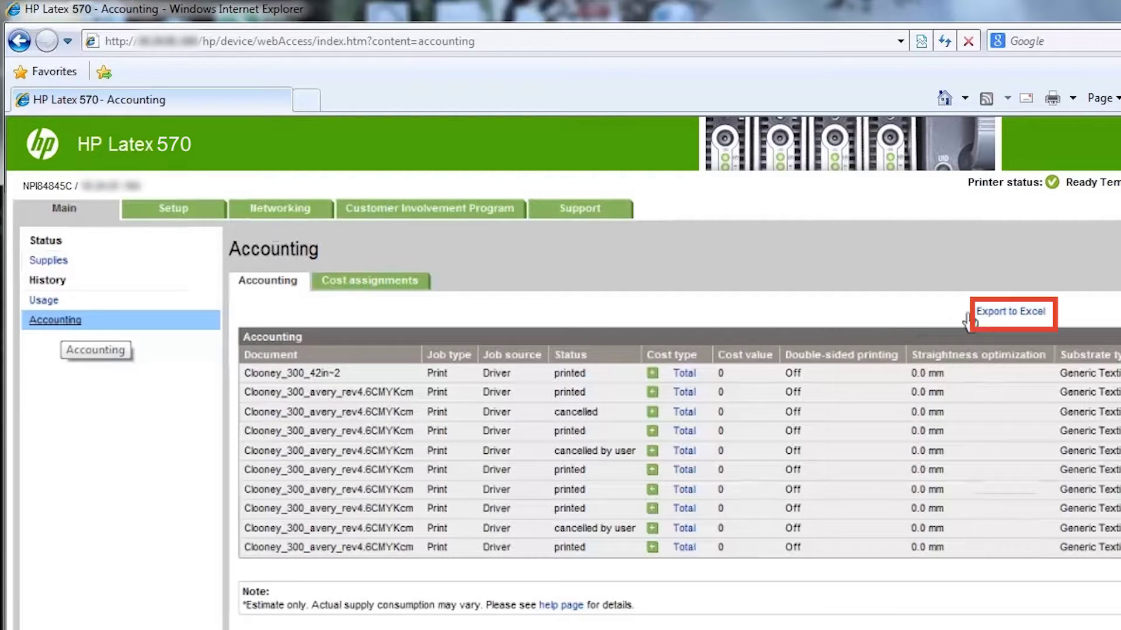
pyautogui.click(995, 314)
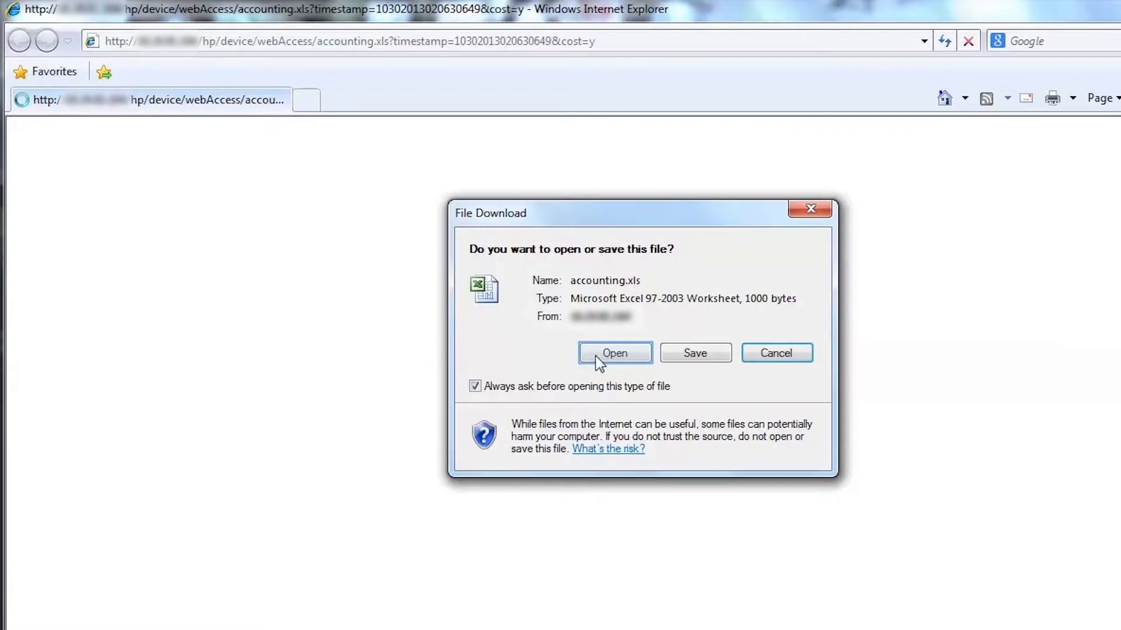
pyautogui.click(601, 354)
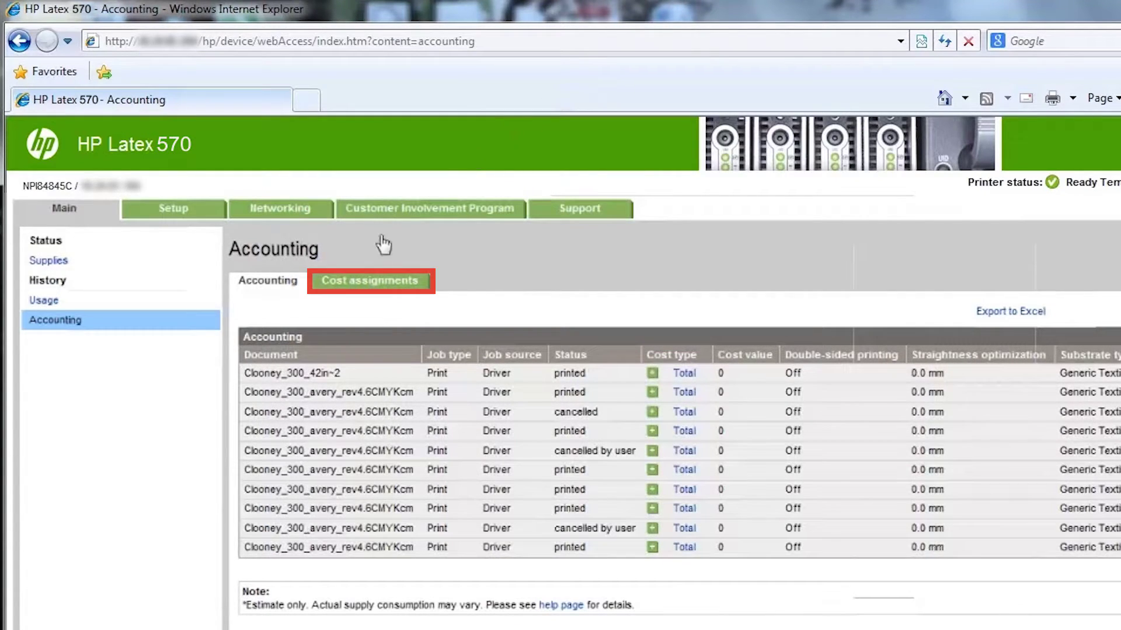
pyautogui.click(381, 283)
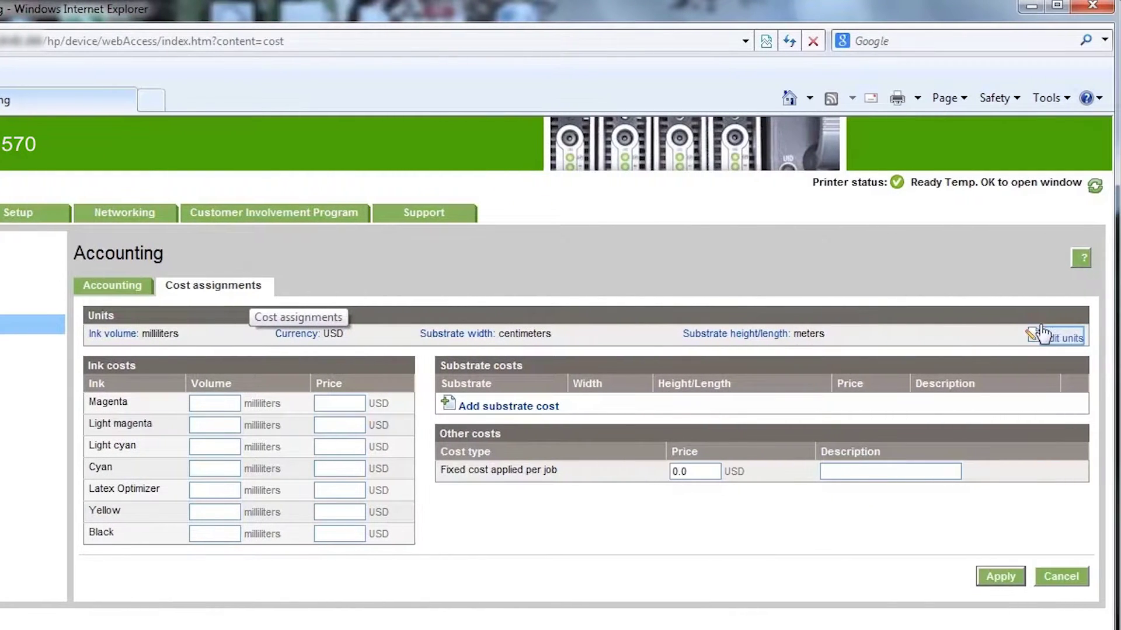
pyautogui.click(1061, 339)
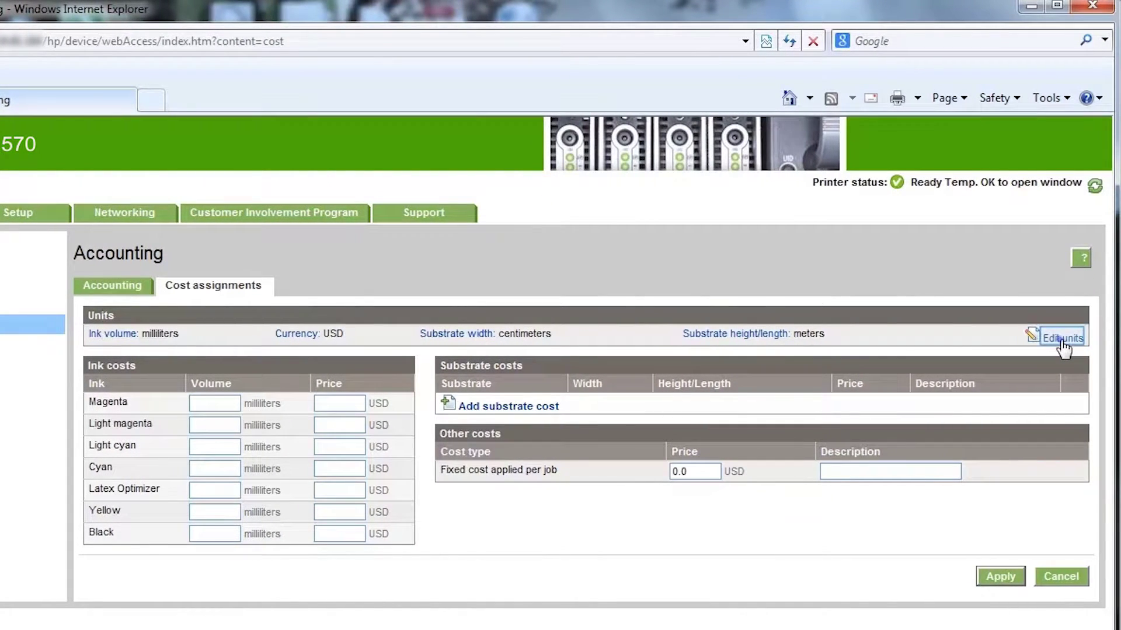
pyautogui.hotkey('ctrl', 't')
pyautogui.write('ww')
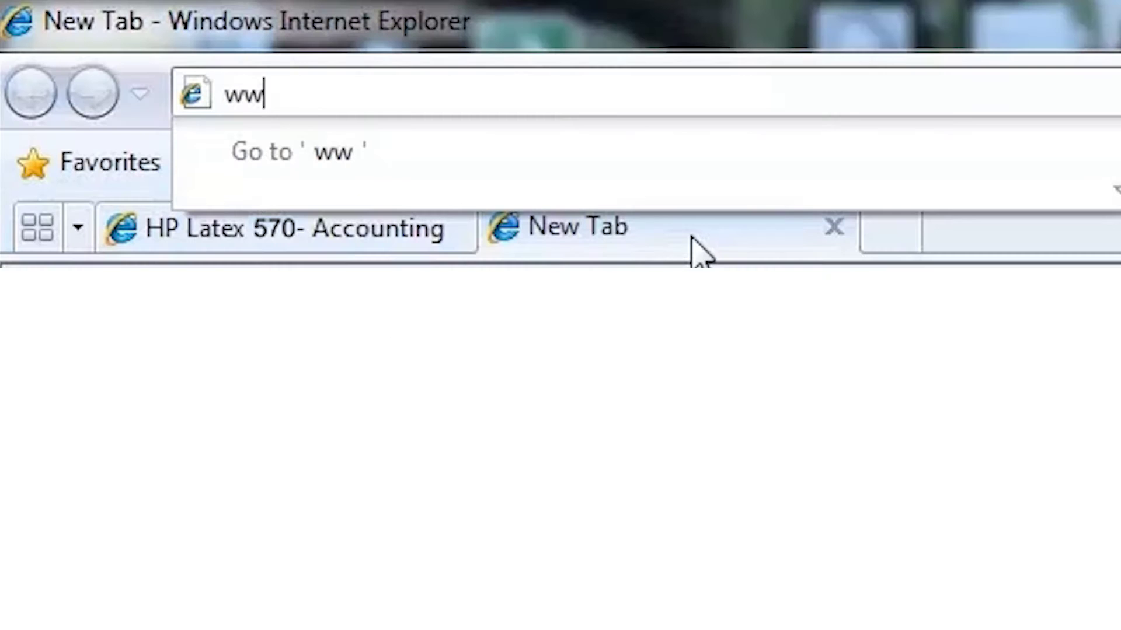
pyautogui.write('w.hp.com/')
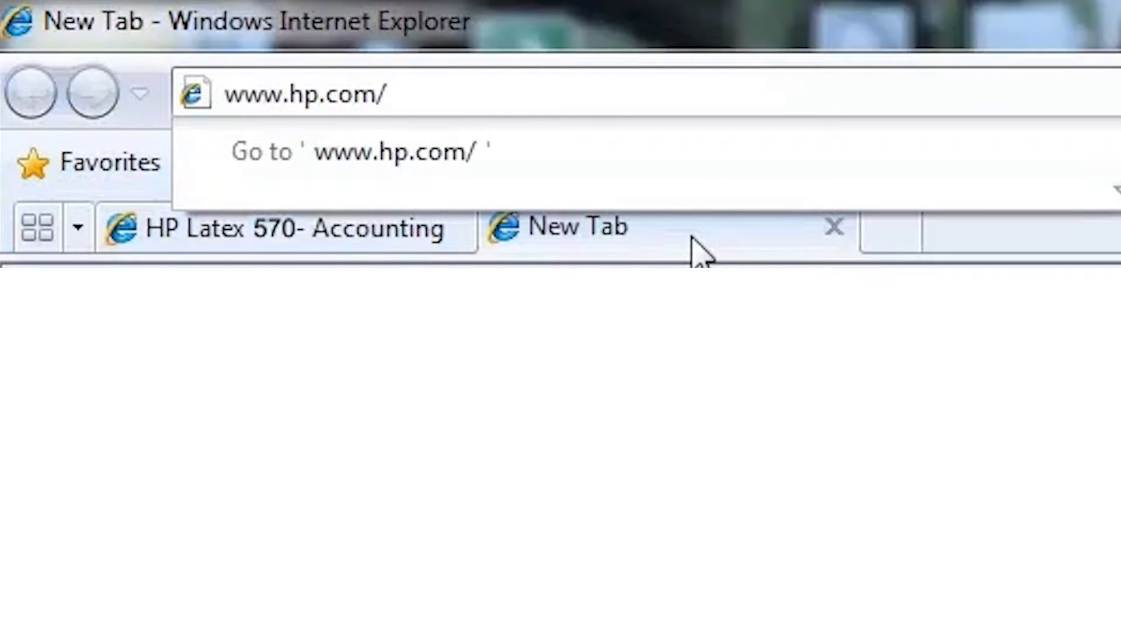
pyautogui.write('go/designj')
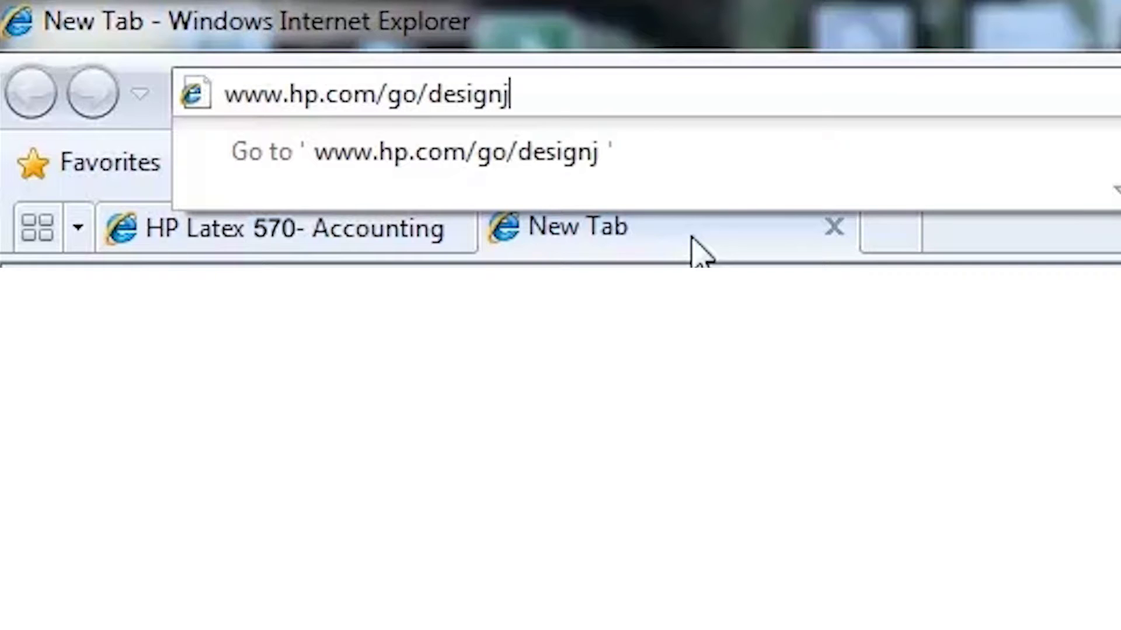
pyautogui.write('et/accounting')
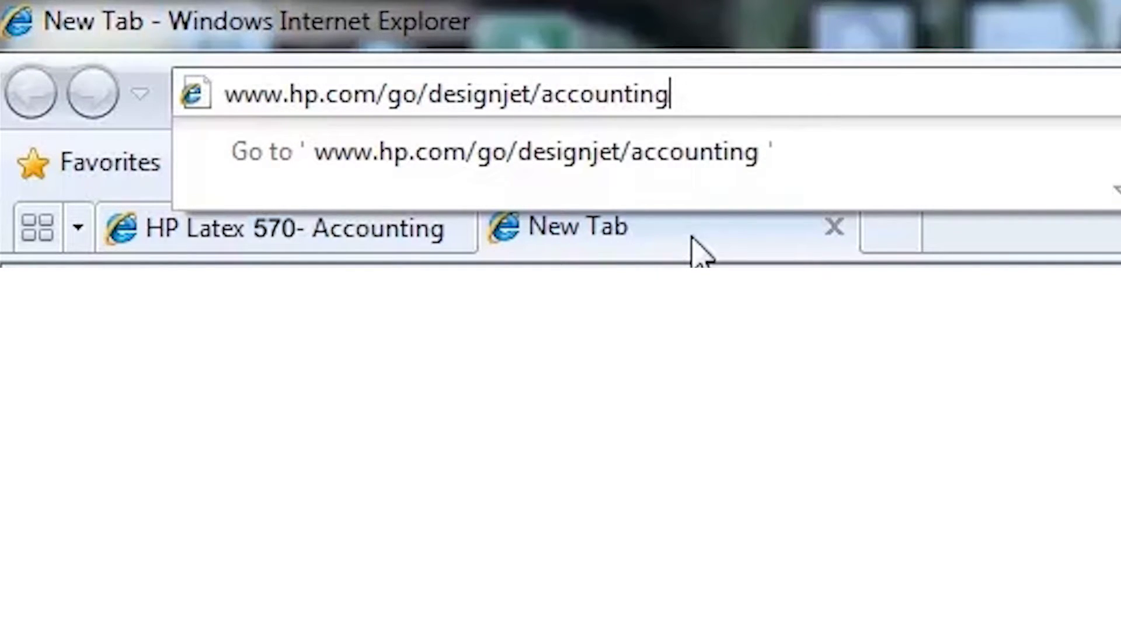
pyautogui.press('Return')
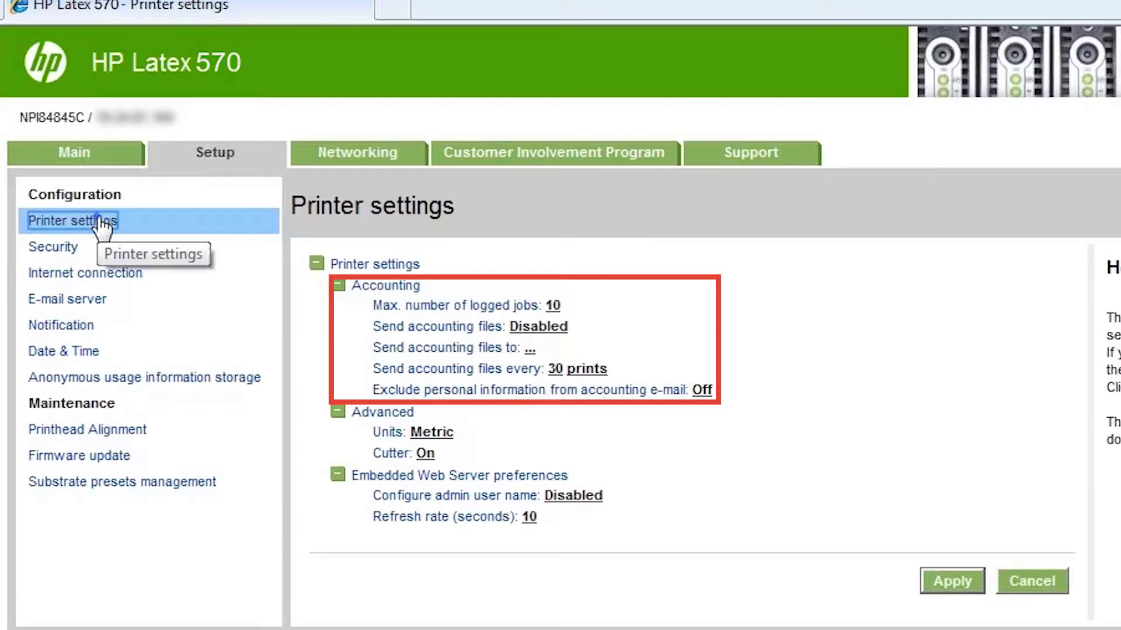
# Step: Go to the Internet connection settings under Setup > Configuration
pyautogui.click(85, 273)
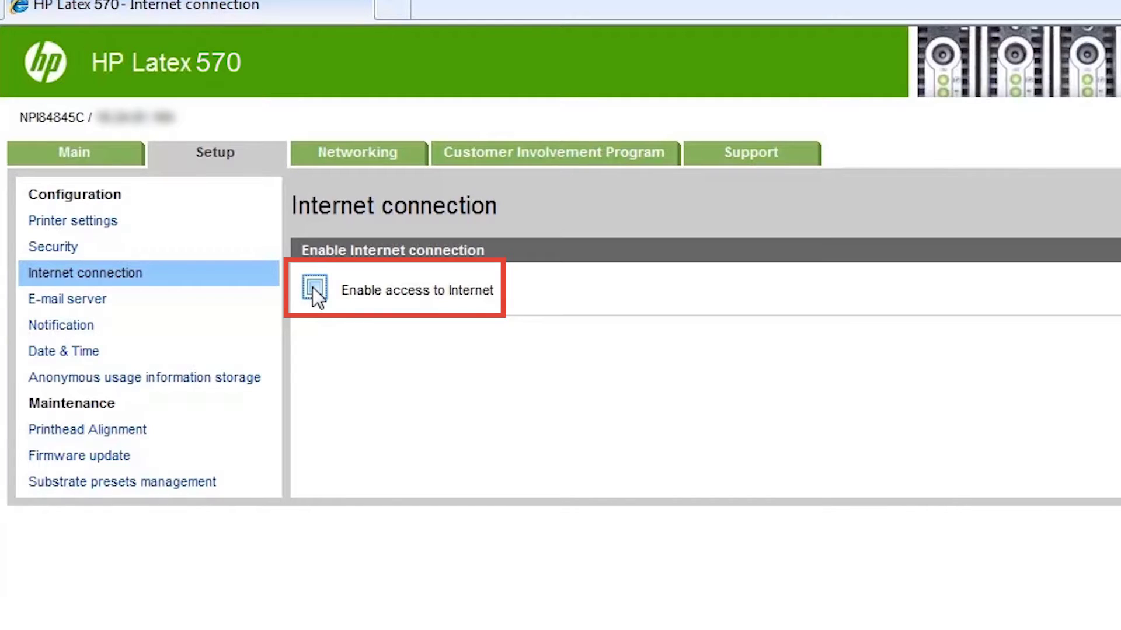
# Step: Tick Enable access to Internet so the printer connects through the web proxy
pyautogui.click(314, 287)
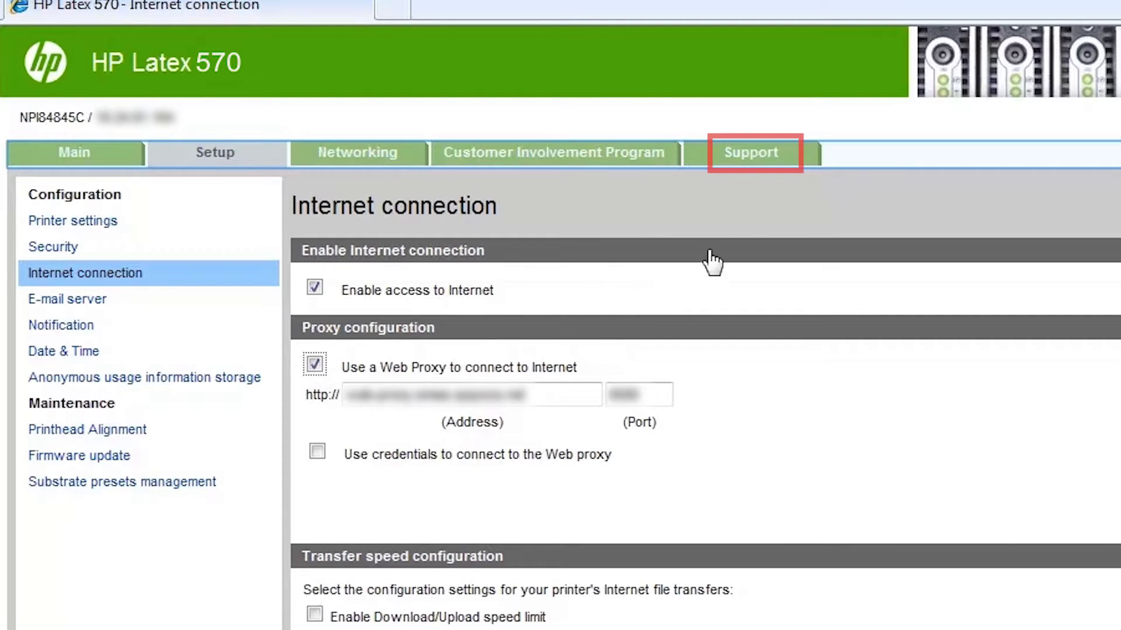
# Step: Run the Internet connectivity test under Connectivity troubleshooting and close its all-passed results
pyautogui.click(746, 155)
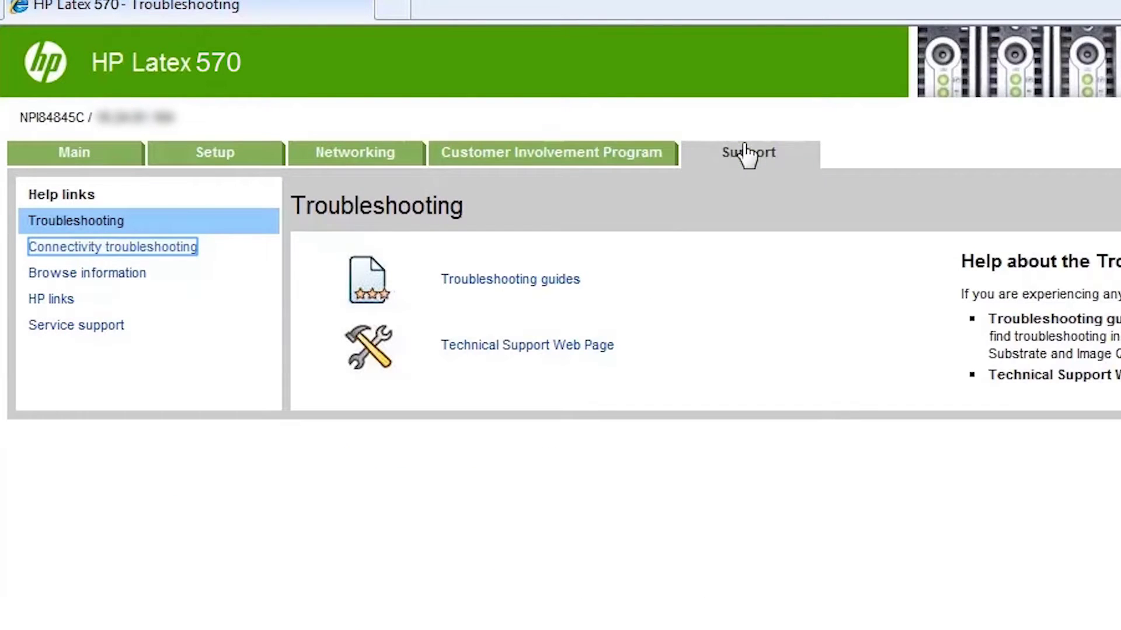
pyautogui.click(171, 249)
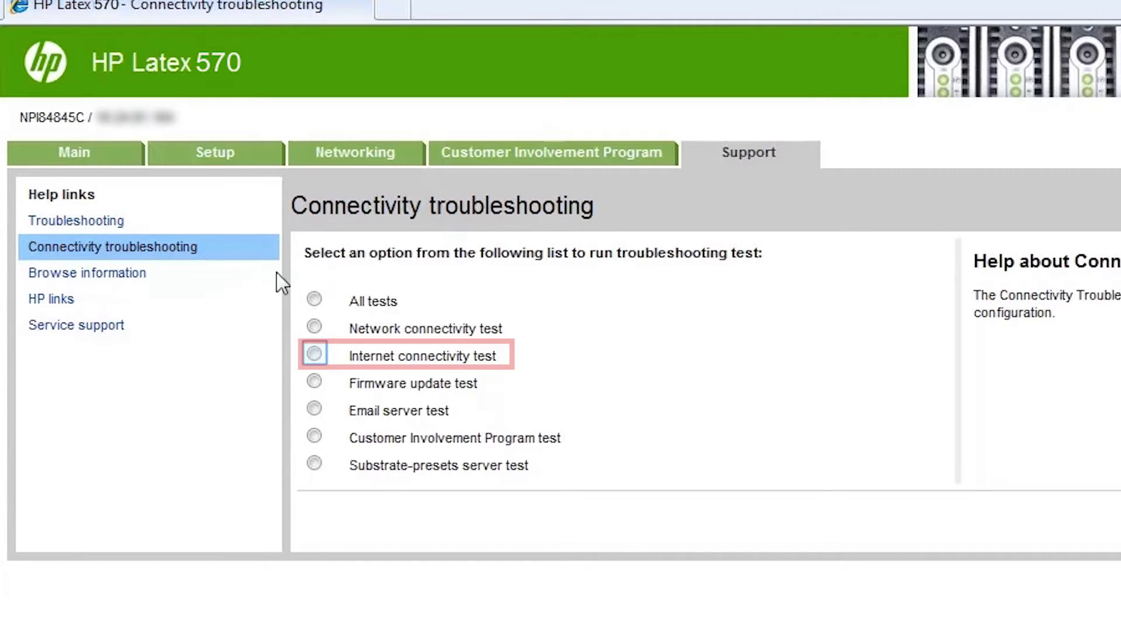
pyautogui.click(315, 354)
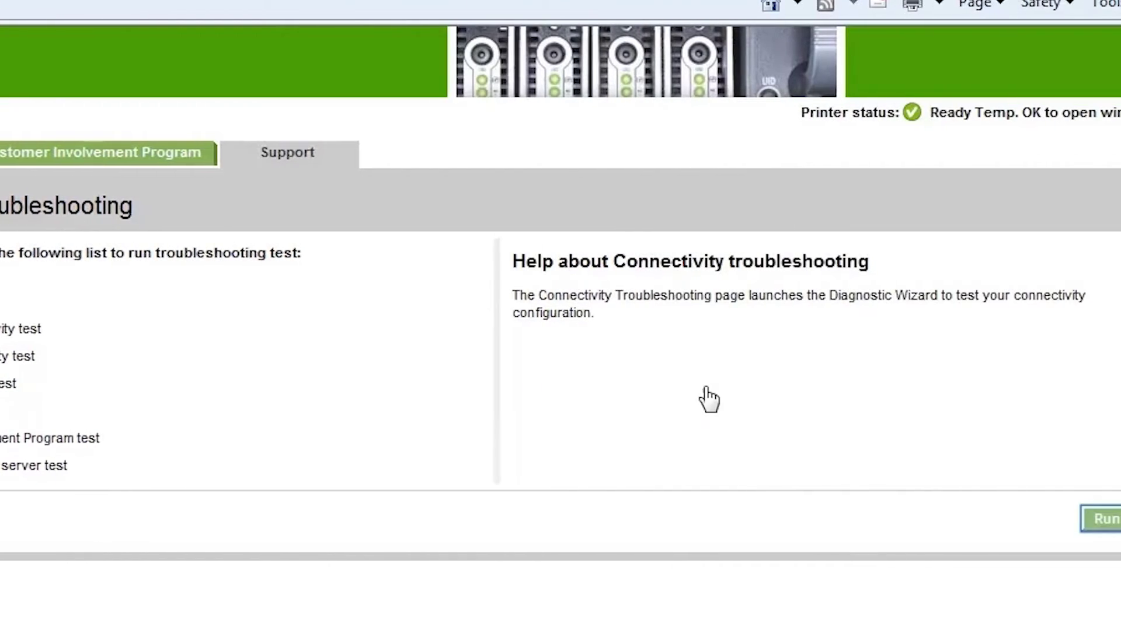
pyautogui.click(1016, 513)
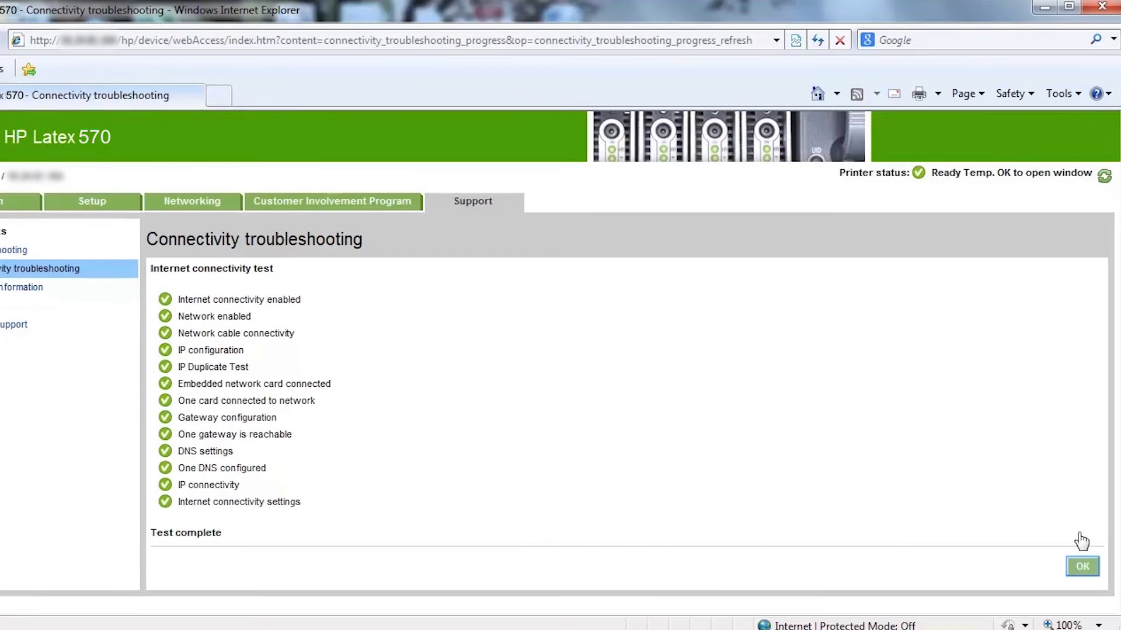
pyautogui.click(1081, 568)
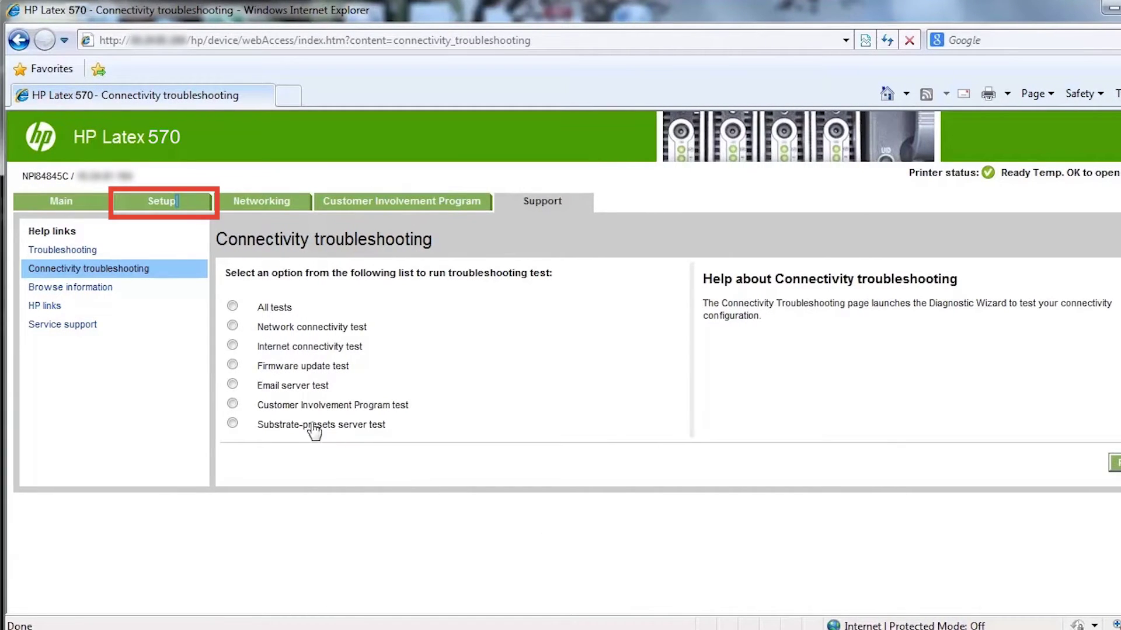
# Step: Show Setup's E-mail server page, with a blank SMTP server address and port 25
pyautogui.click(178, 203)
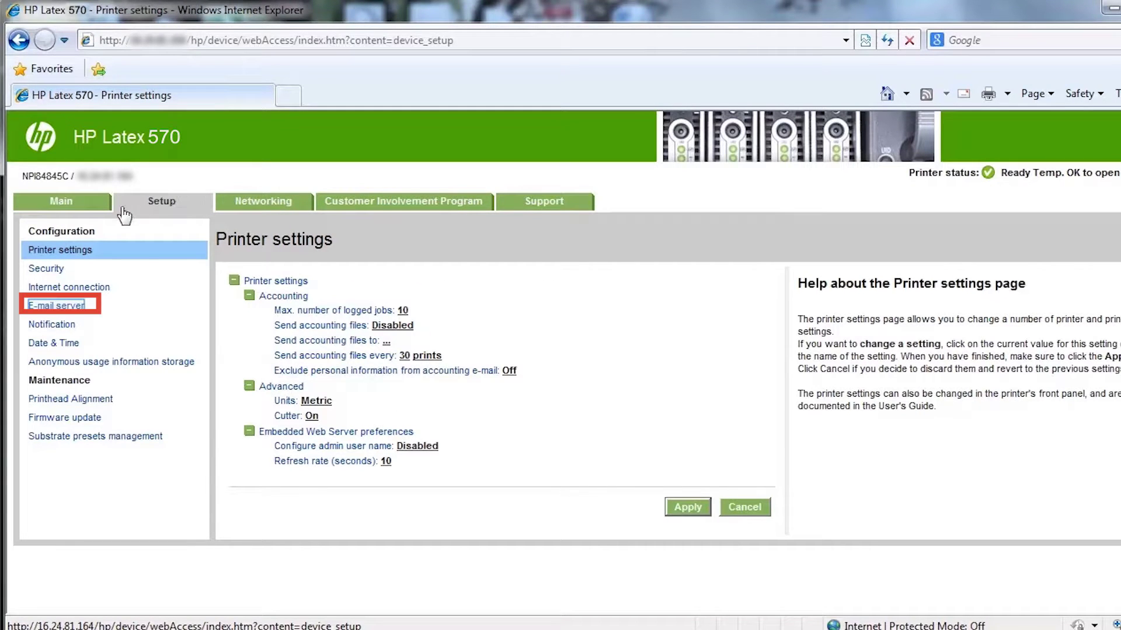
pyautogui.click(81, 305)
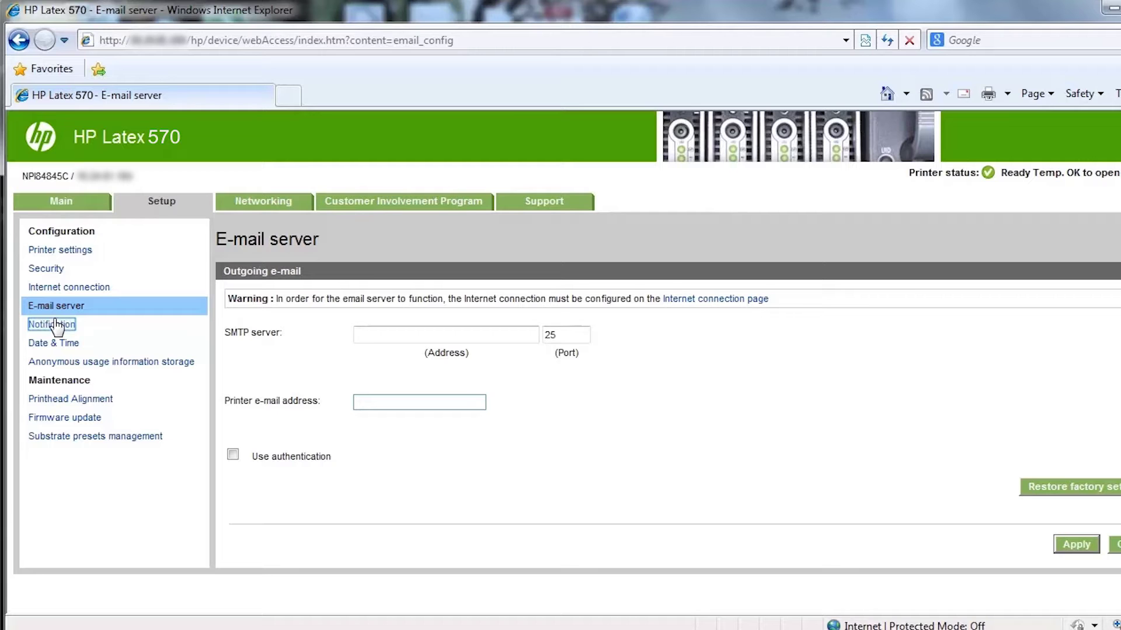
# Step: Add a new alert destination list in the Notification settings
pyautogui.click(56, 326)
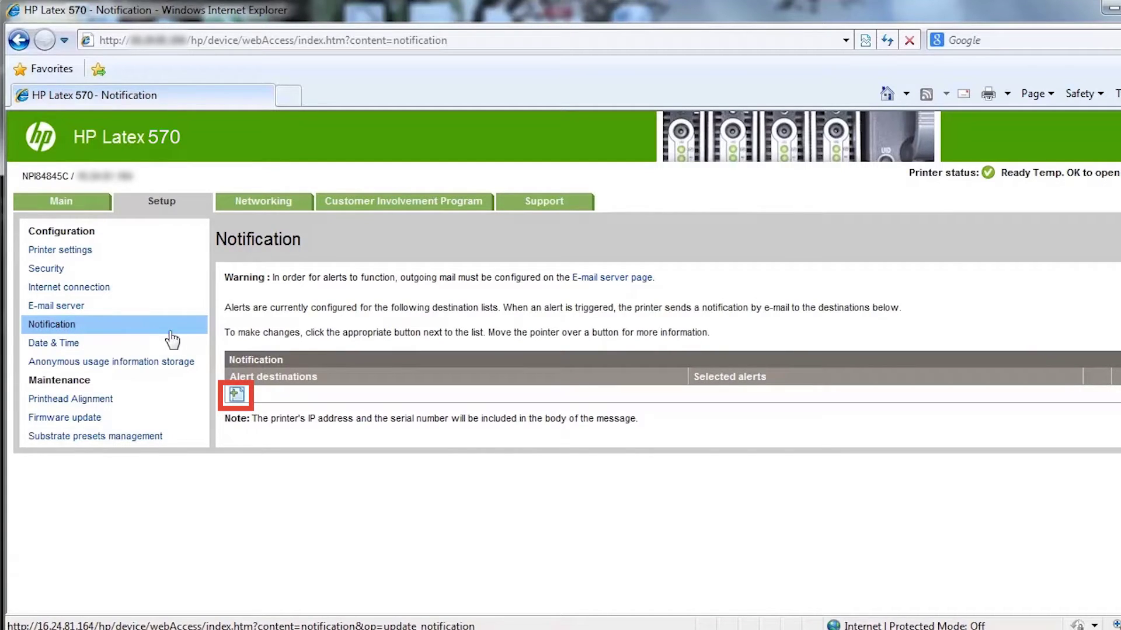
pyautogui.click(236, 396)
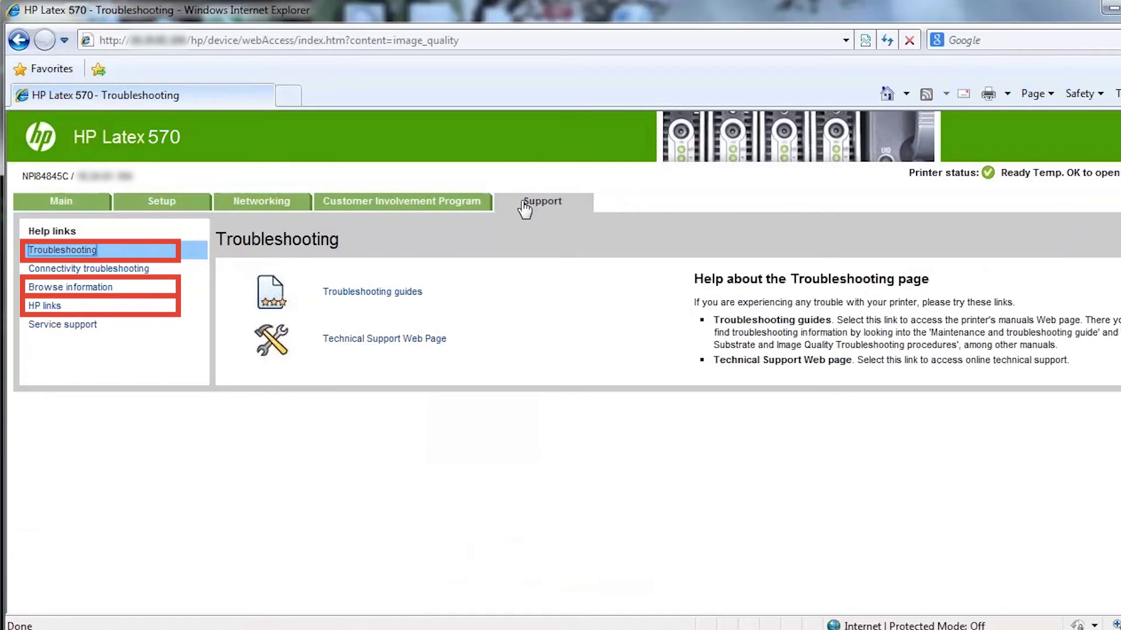
# Step: Move from Connectivity troubleshooting to the Service support page for printer information
pyautogui.click(92, 270)
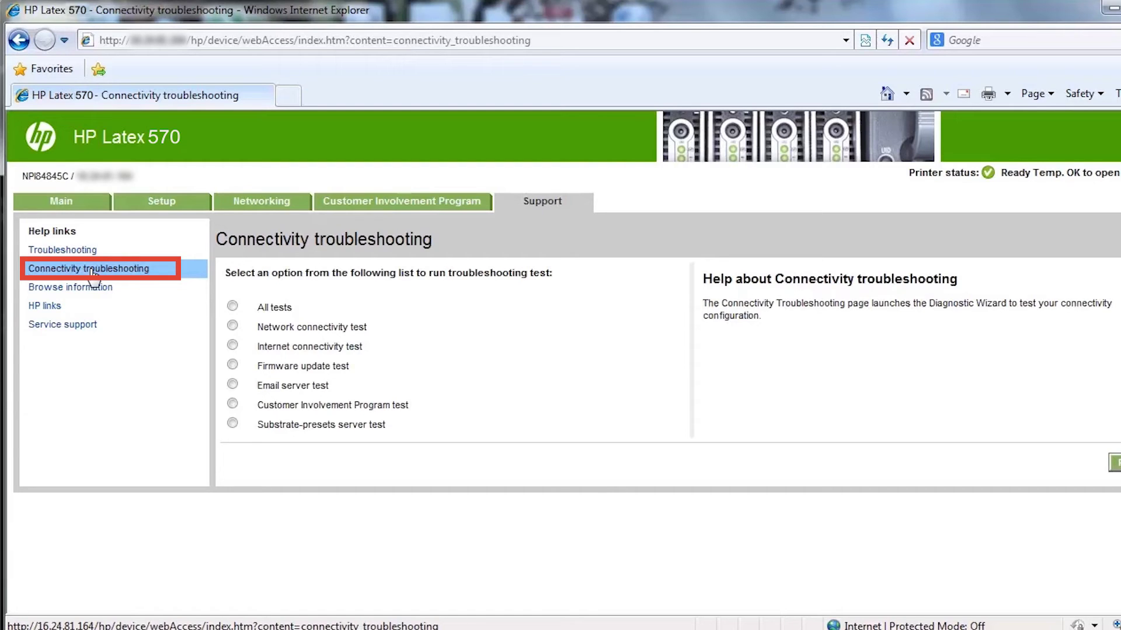
pyautogui.click(71, 327)
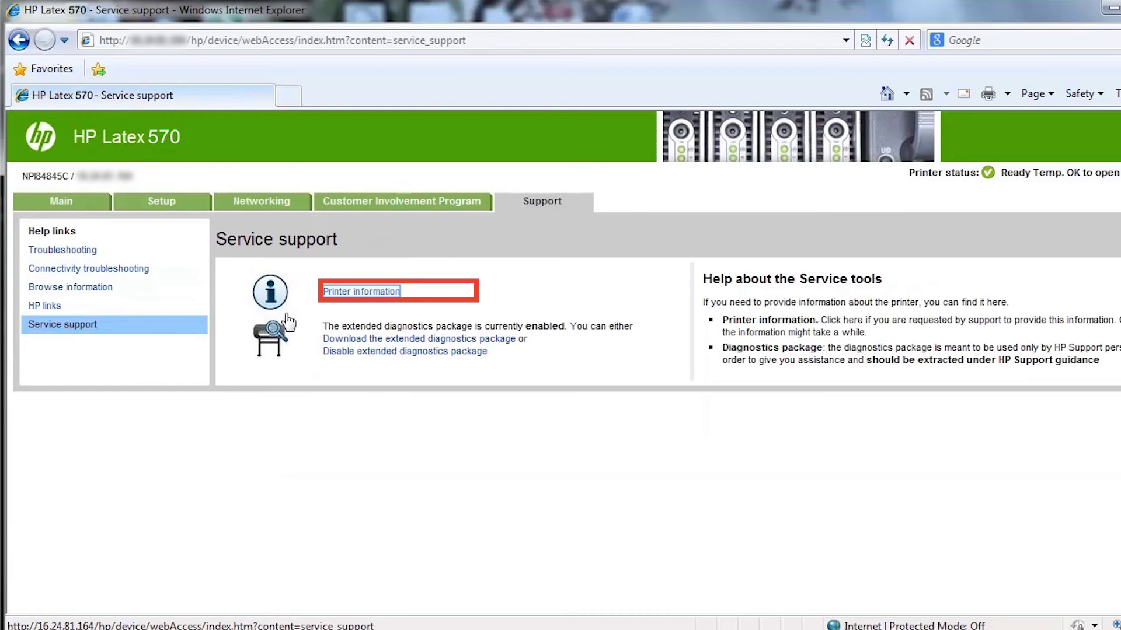
# Step: Open the printer information report and show all its pages, including substrate, printhead and ink details
pyautogui.click(336, 294)
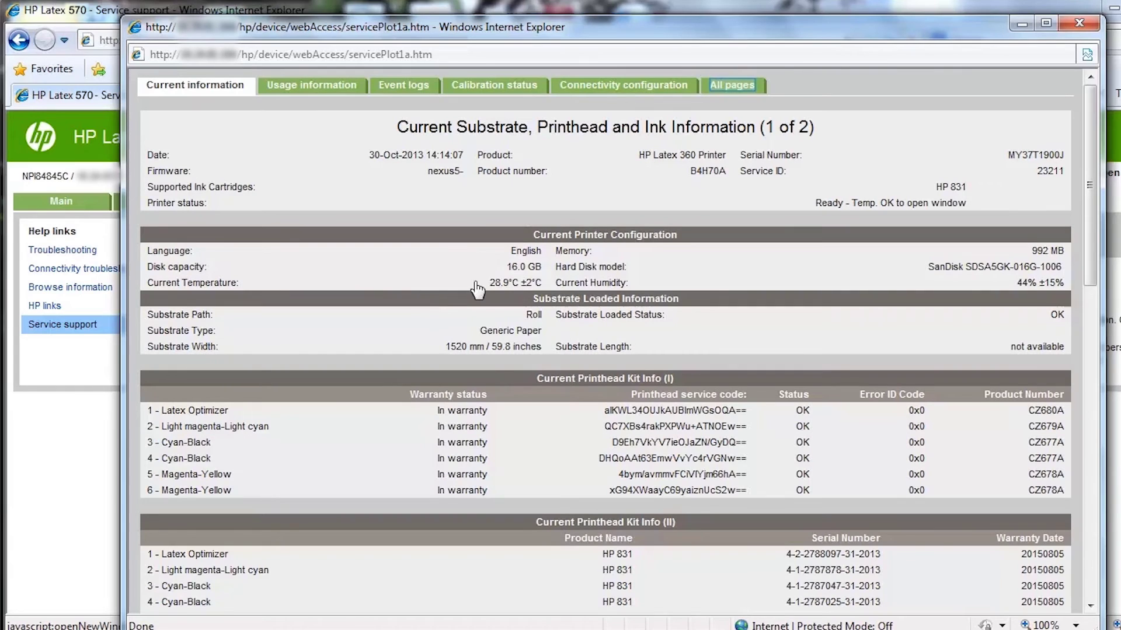
pyautogui.click(729, 87)
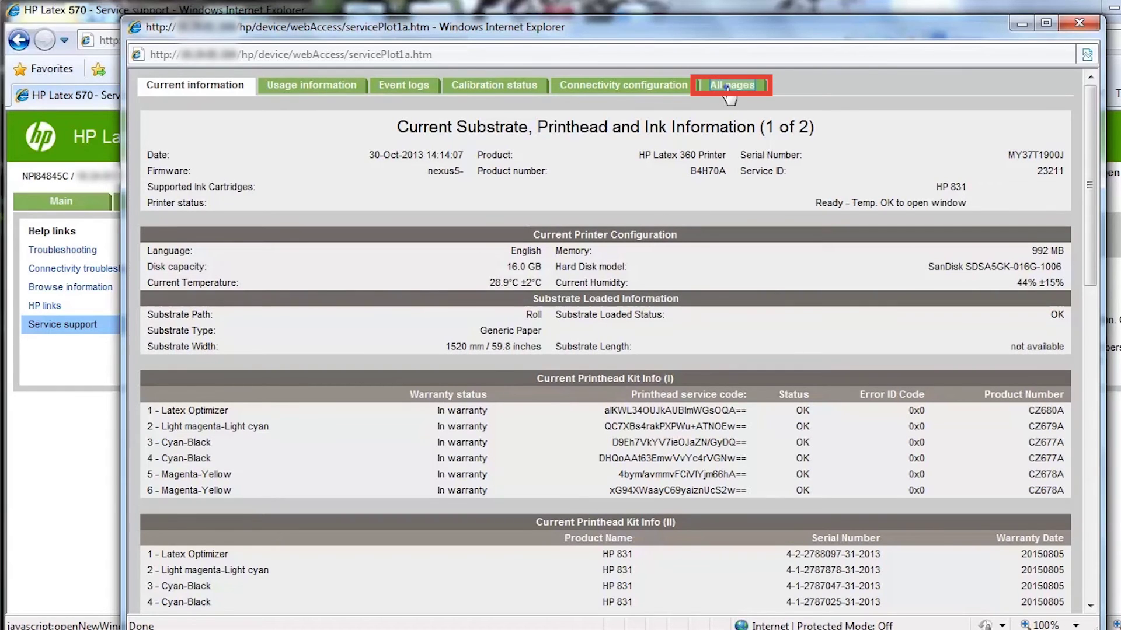